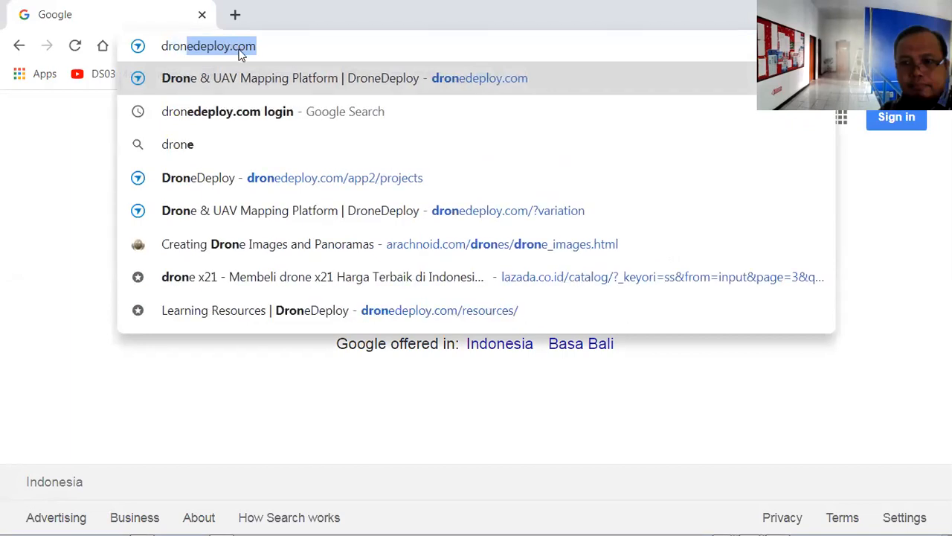
Open dronedeploy.com and go to the account's project dashboard
{"action": "left_click", "coordinate": [284, 50]}
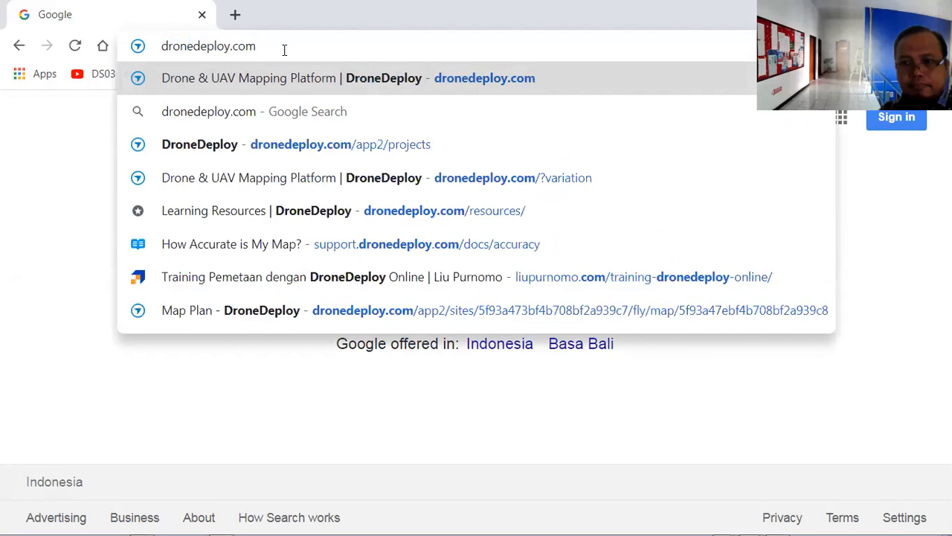
{"action": "key", "text": "Return"}
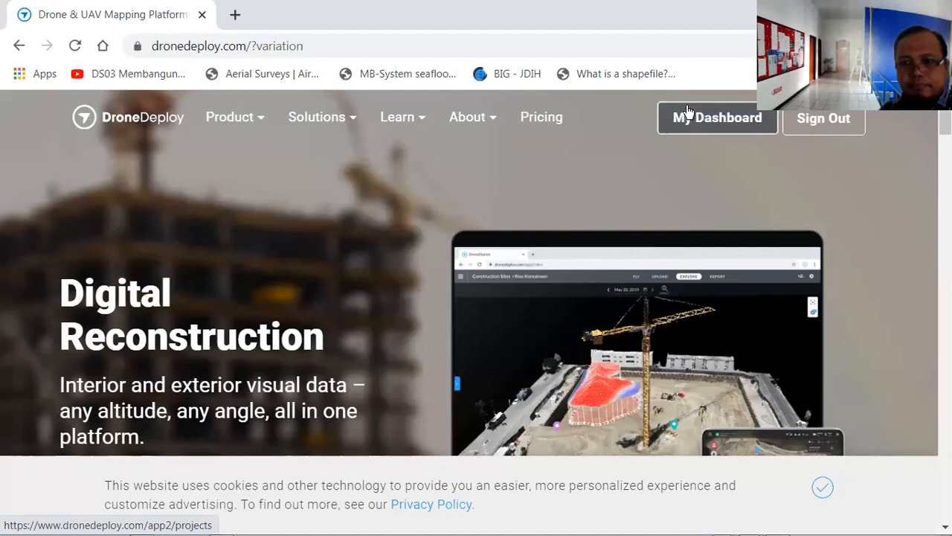
{"action": "left_click", "coordinate": [690, 121]}
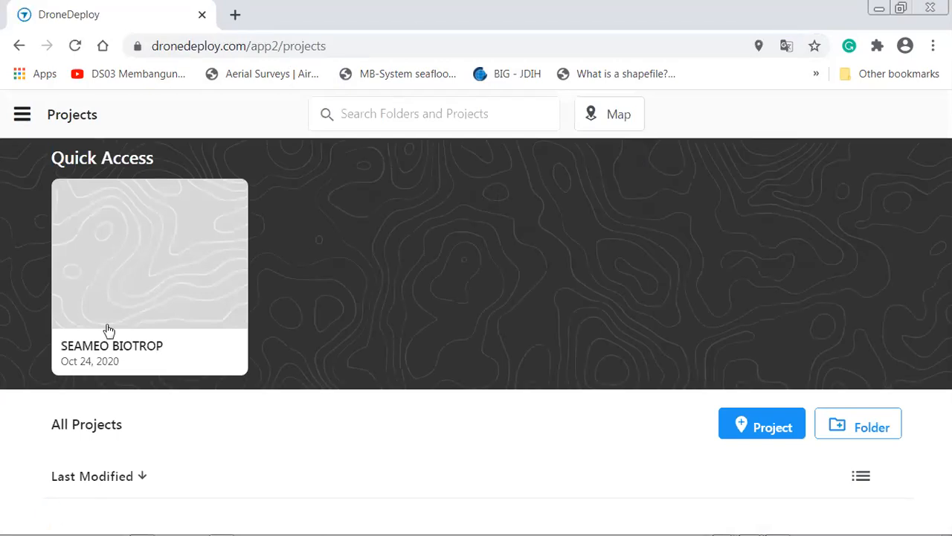
Delete the existing SEAMEO BIOTROP project from the project list and dismiss the notification
{"action": "scroll", "coordinate": [662, 274], "scroll_direction": "down", "scroll_amount": 2}
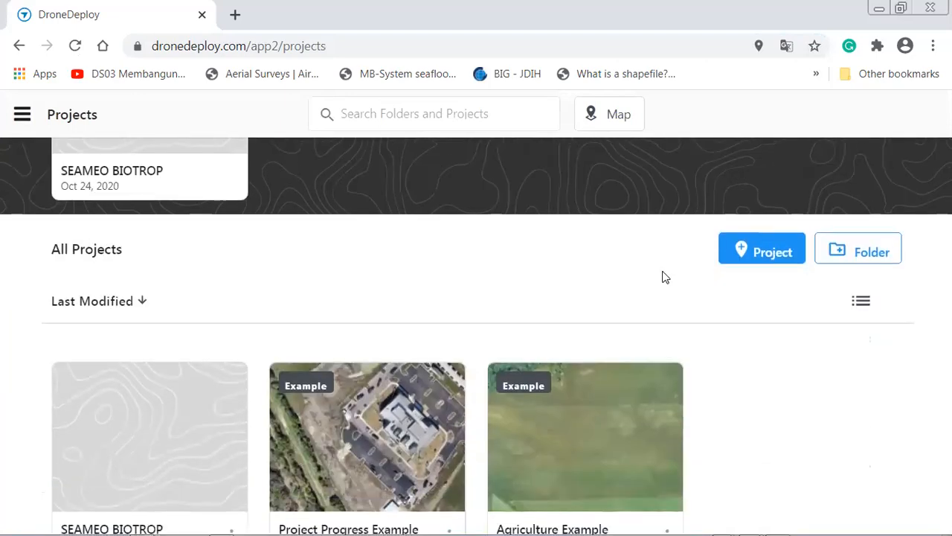
{"action": "scroll", "coordinate": [663, 276], "scroll_direction": "down", "scroll_amount": 1}
{"action": "left_click", "coordinate": [230, 409]}
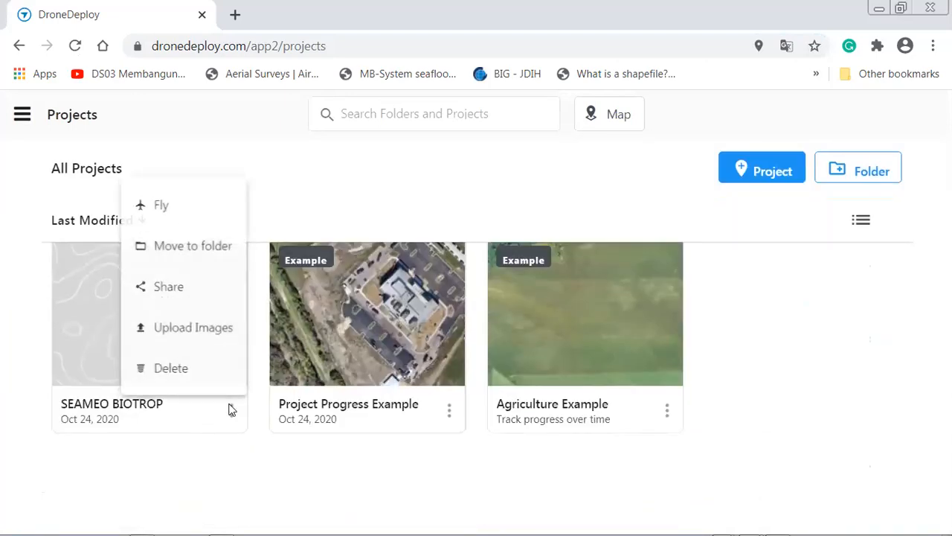
{"action": "left_click", "coordinate": [193, 368]}
{"action": "left_click", "coordinate": [399, 346]}
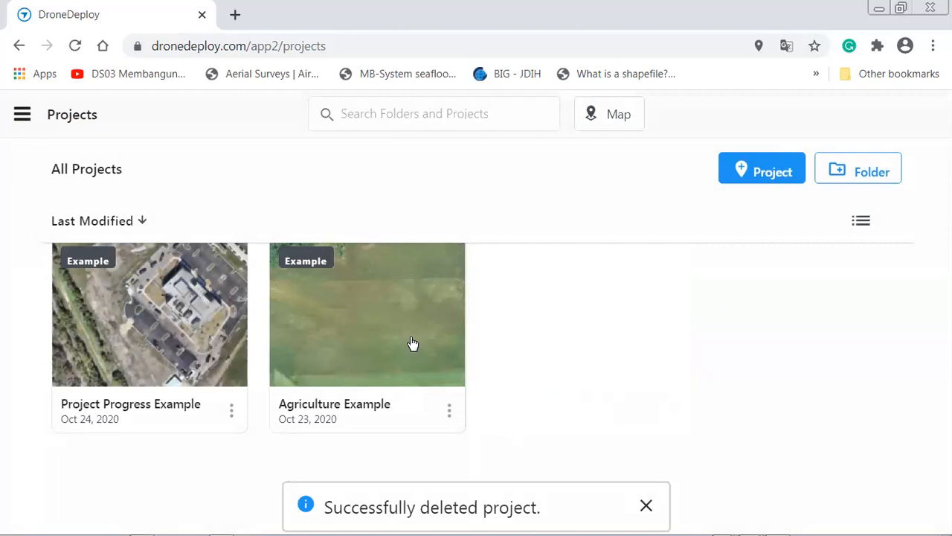
{"action": "left_click", "coordinate": [646, 506]}
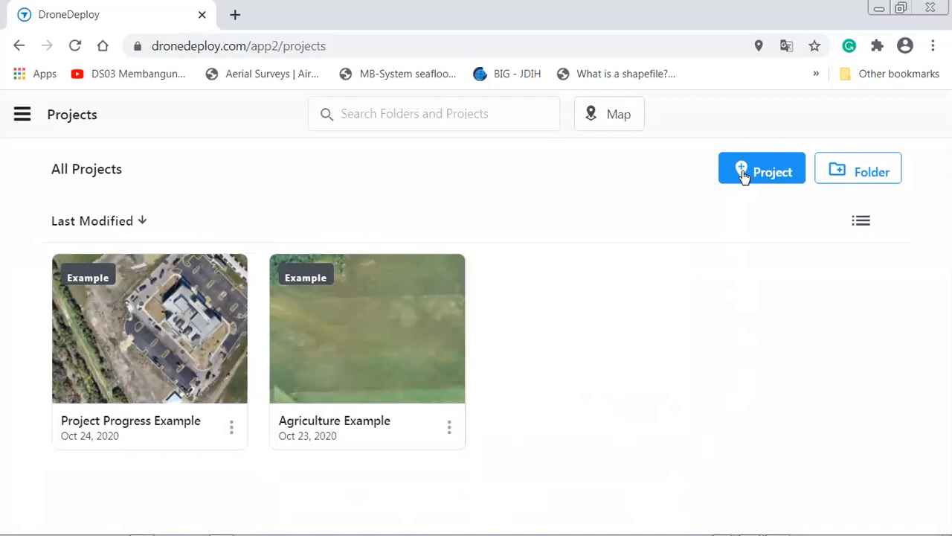
Start a new project and locate it by searching for "seameo" and choosing SEAMEO BIOTROP in Bogor, West Java
{"action": "left_click", "coordinate": [742, 173]}
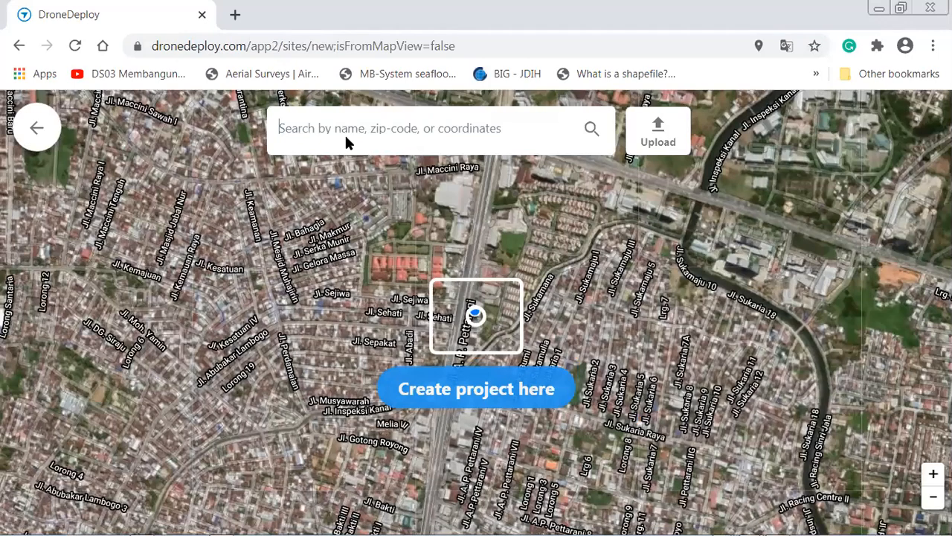
{"action": "type", "text": "e"}
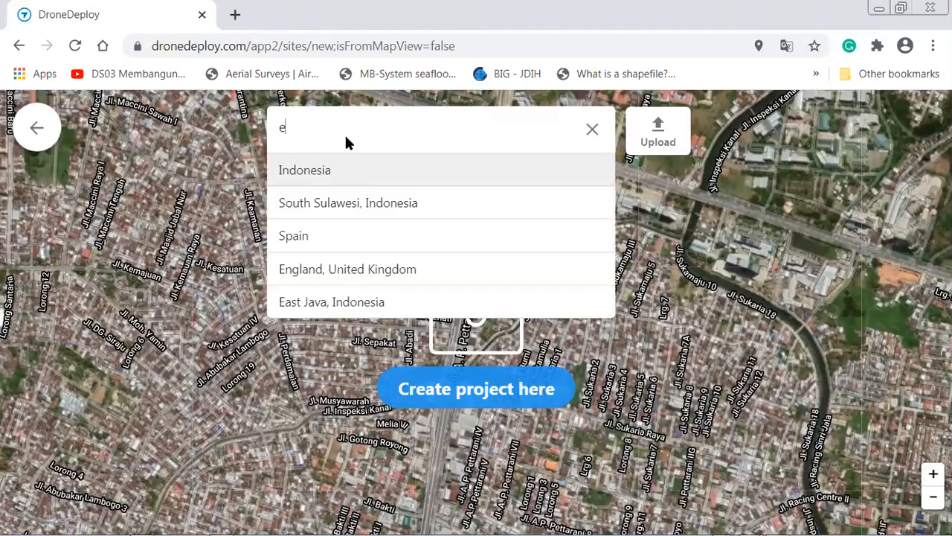
{"action": "key", "text": "BackSpace"}
{"action": "type", "text": "seameo"}
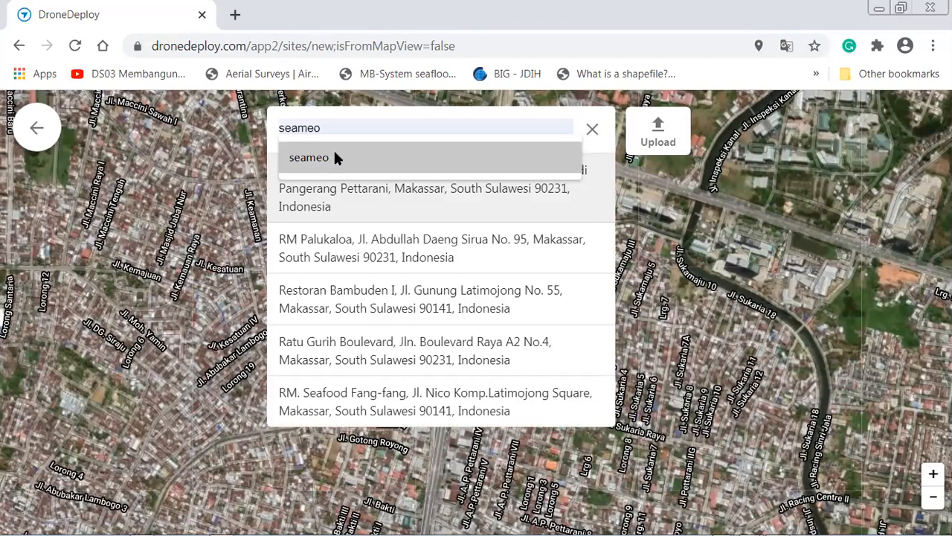
{"action": "left_click", "coordinate": [336, 157]}
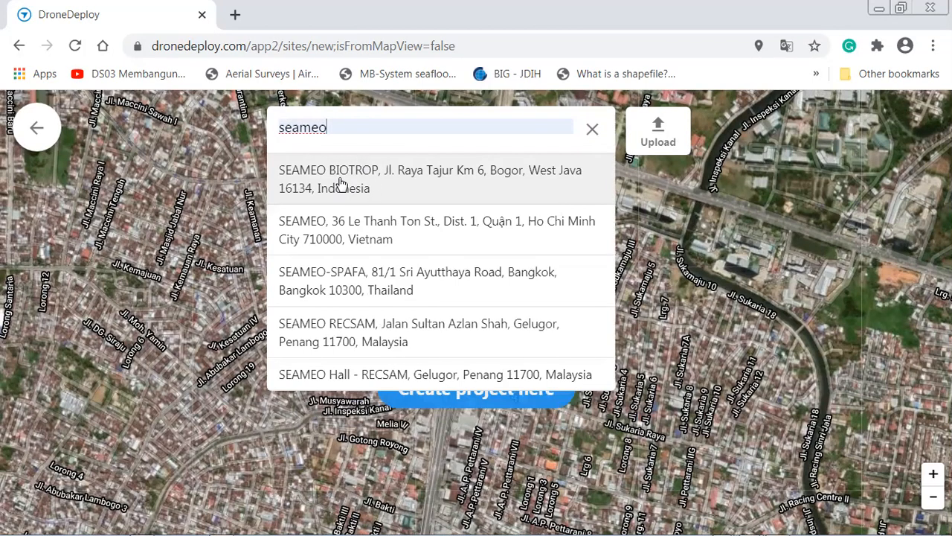
{"action": "left_click", "coordinate": [336, 176]}
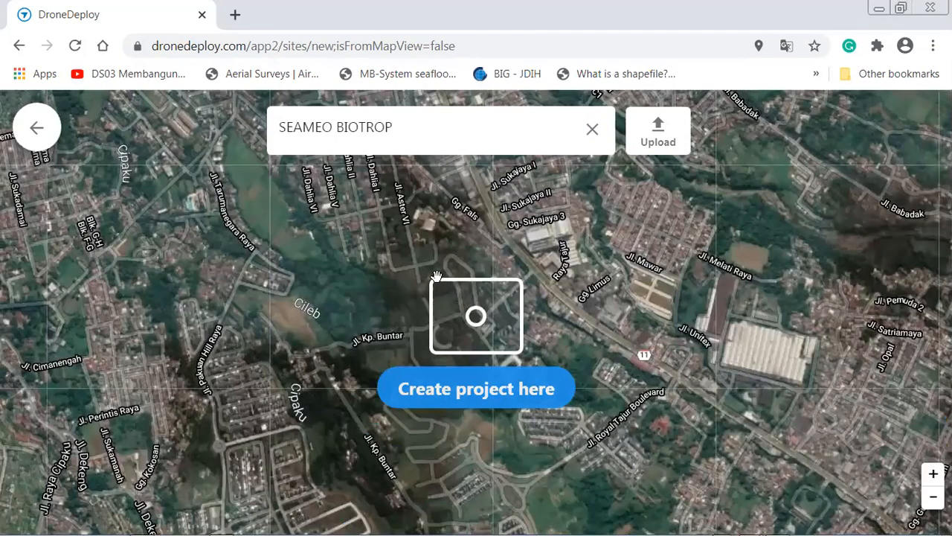
{"action": "scroll", "coordinate": [436, 272], "scroll_direction": "down", "scroll_amount": 5}
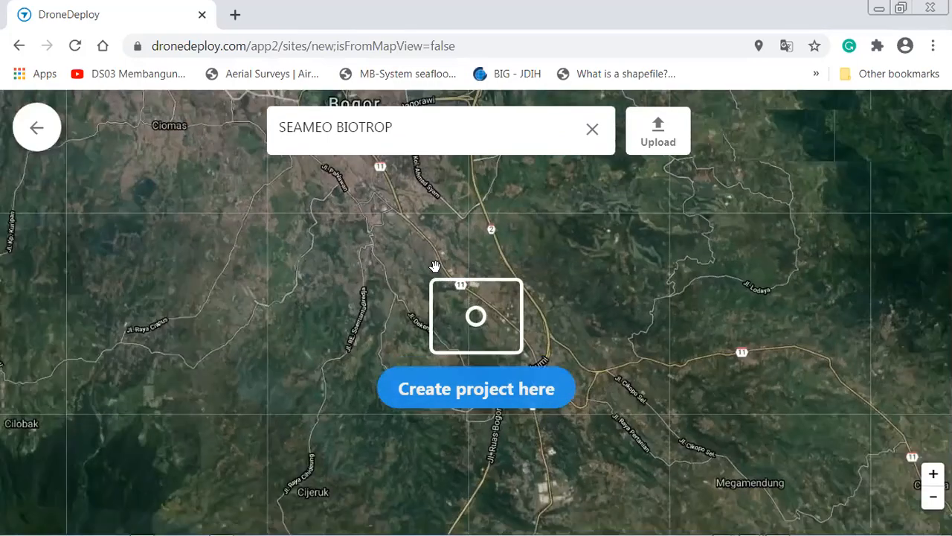
{"action": "scroll", "coordinate": [436, 267], "scroll_direction": "down", "scroll_amount": 2}
{"action": "scroll", "coordinate": [435, 266], "scroll_direction": "down", "scroll_amount": 2}
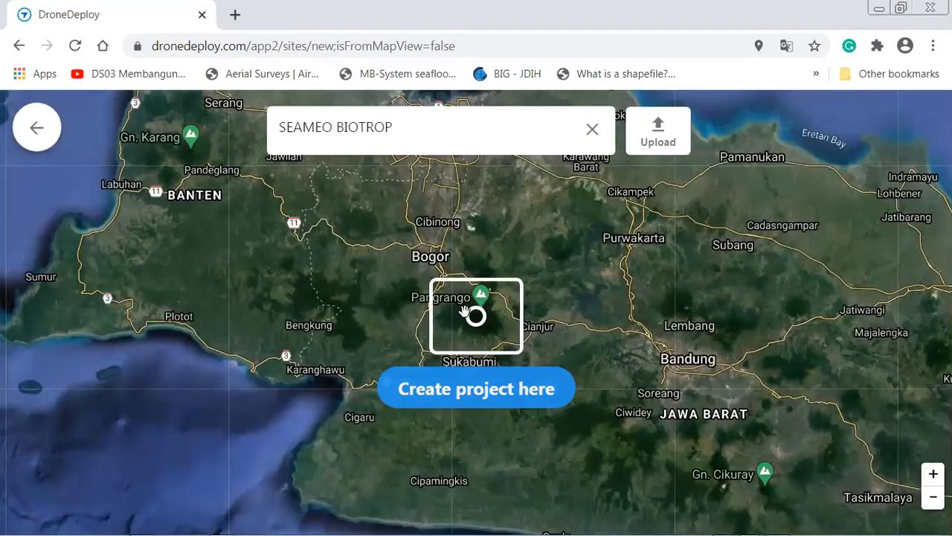
{"action": "scroll", "coordinate": [467, 312], "scroll_direction": "up", "scroll_amount": 5}
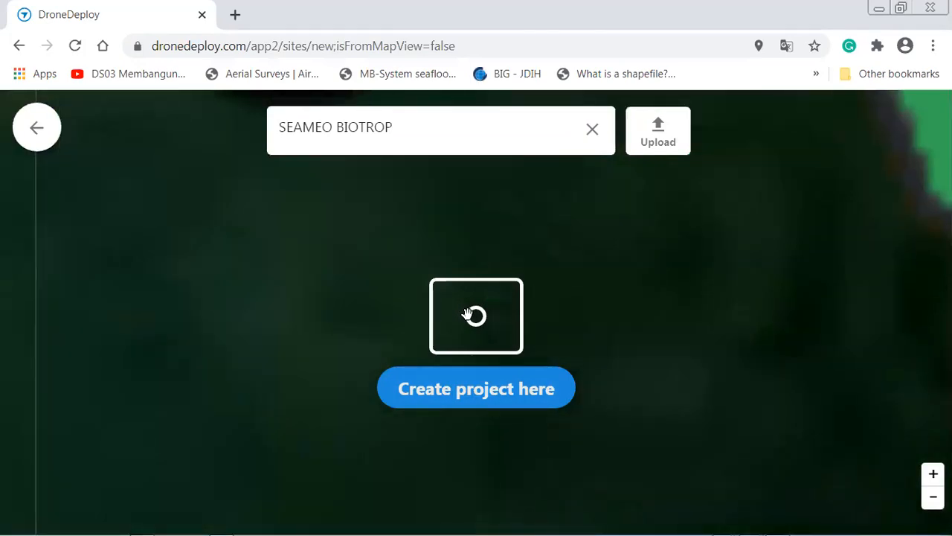
{"action": "scroll", "coordinate": [470, 277], "scroll_direction": "down", "scroll_amount": 4}
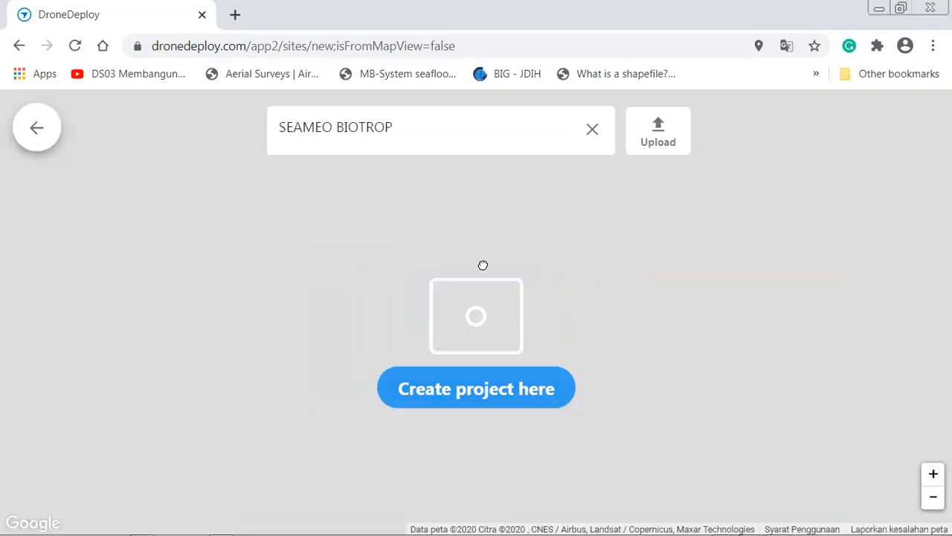
{"action": "left_click", "coordinate": [400, 129]}
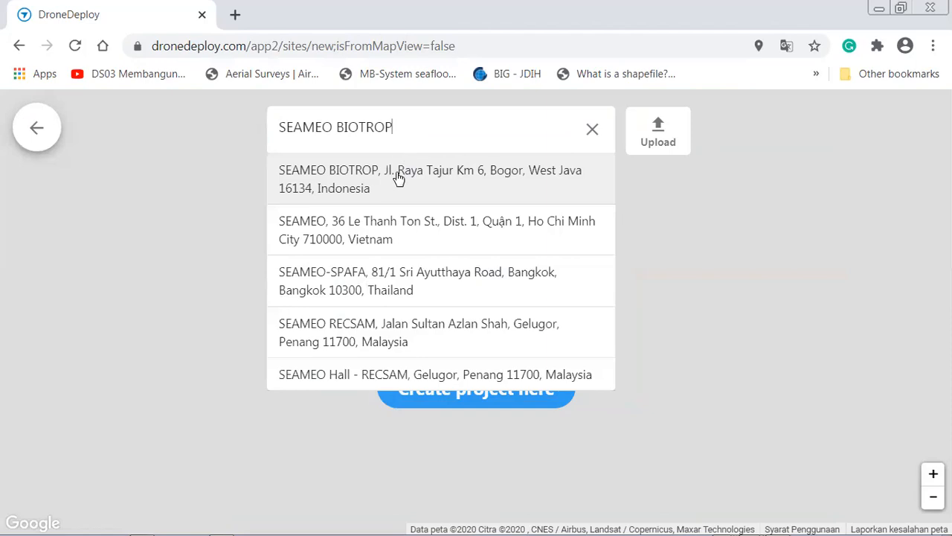
{"action": "left_click", "coordinate": [395, 176]}
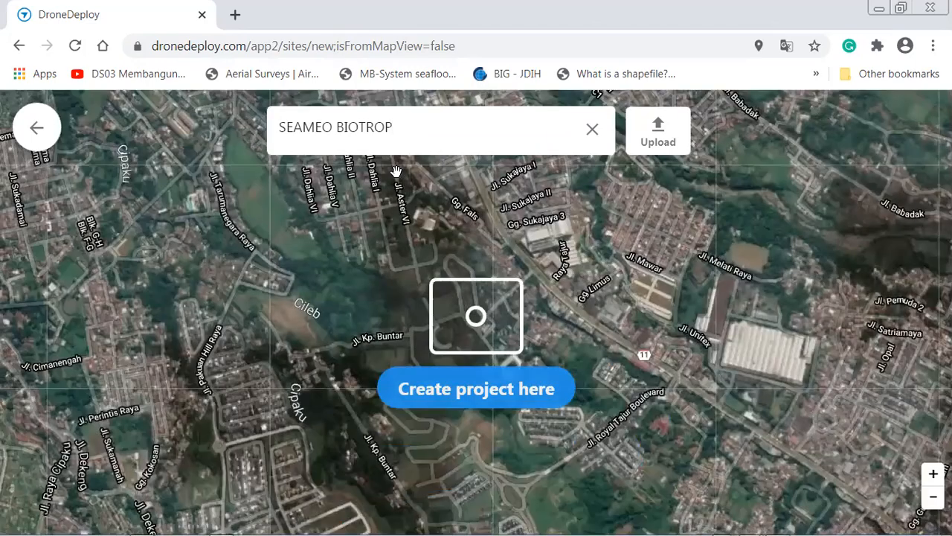
Create the project on the SEAMEO BIOTROP grounds under the name SEAMEO BIOTROP and add a Maps & Models plan
{"action": "scroll", "coordinate": [483, 325], "scroll_direction": "up", "scroll_amount": 10}
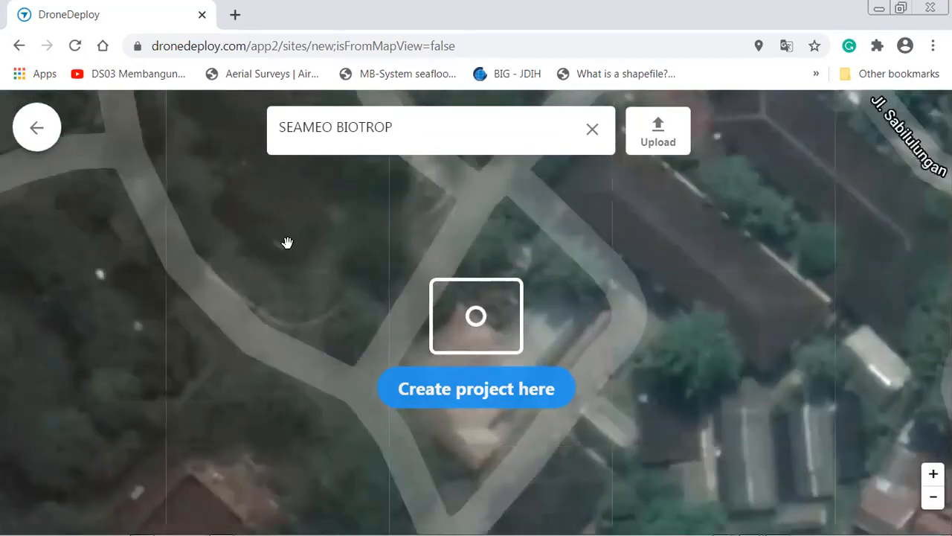
{"action": "scroll", "coordinate": [288, 244], "scroll_direction": "down", "scroll_amount": 1}
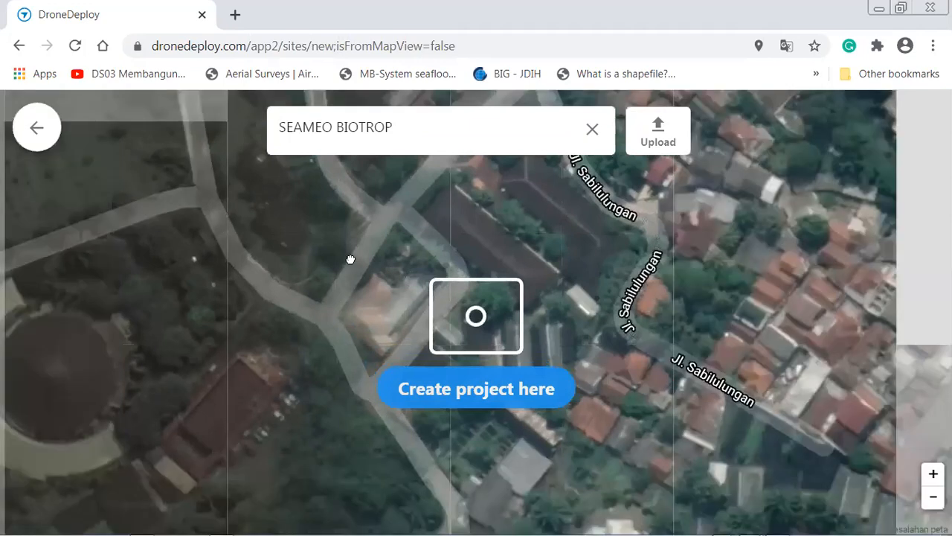
{"action": "left_click_drag", "start_coordinate": [350, 260], "coordinate": [559, 468]}
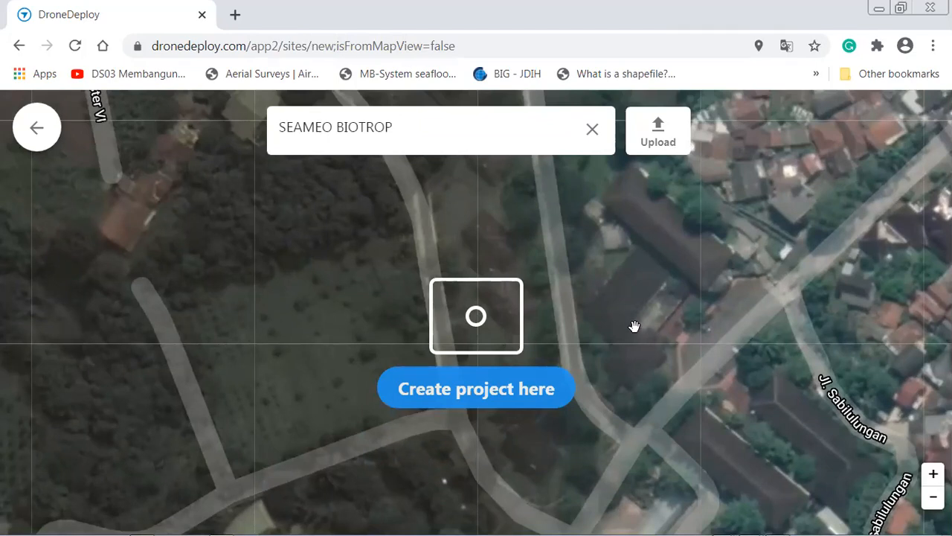
{"action": "left_click", "coordinate": [480, 399]}
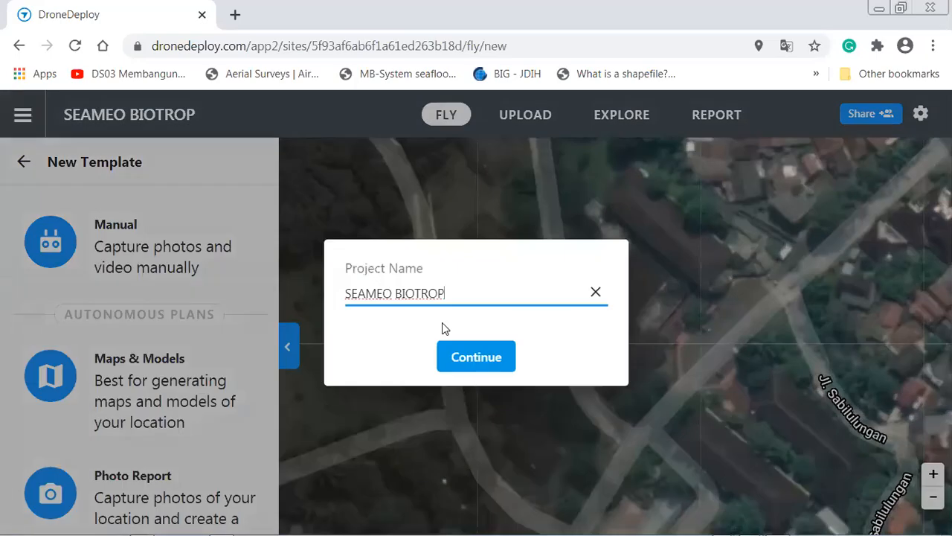
{"action": "left_click", "coordinate": [477, 359]}
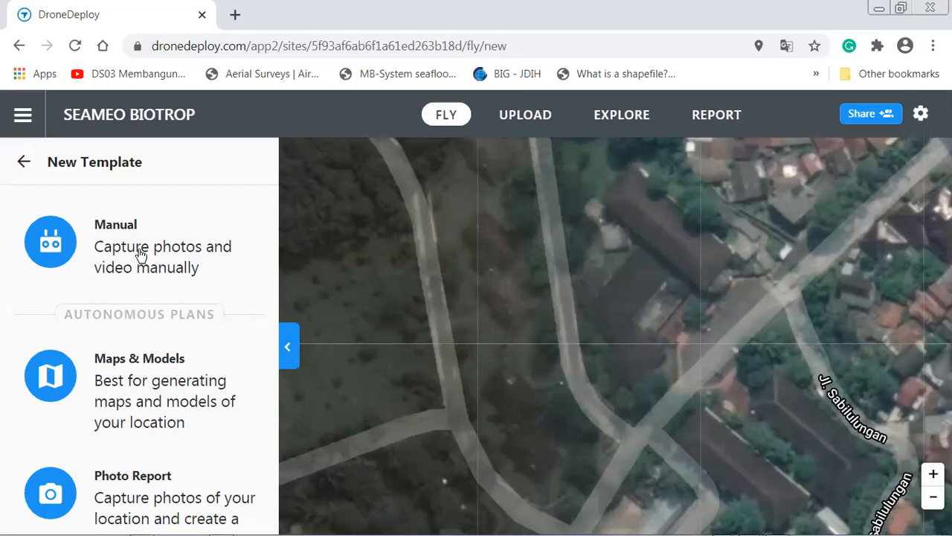
{"action": "left_click", "coordinate": [154, 405]}
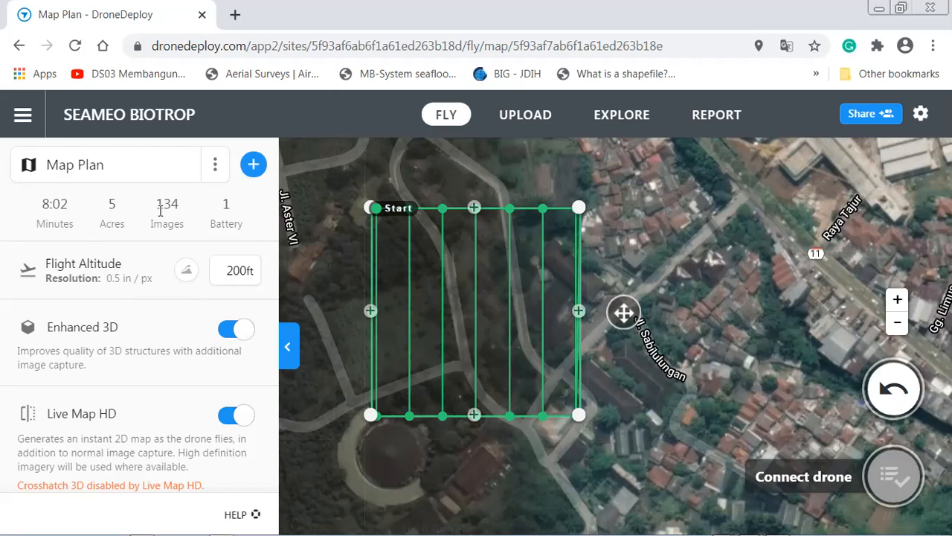
Turn off Automatic Settings in the map plan's advanced settings
{"action": "scroll", "coordinate": [163, 286], "scroll_direction": "down", "scroll_amount": 3}
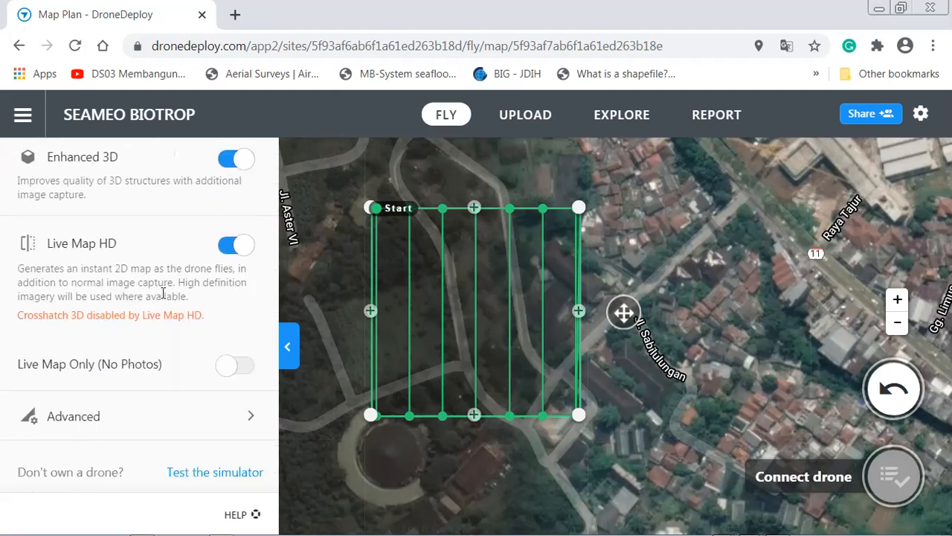
{"action": "left_click", "coordinate": [95, 419]}
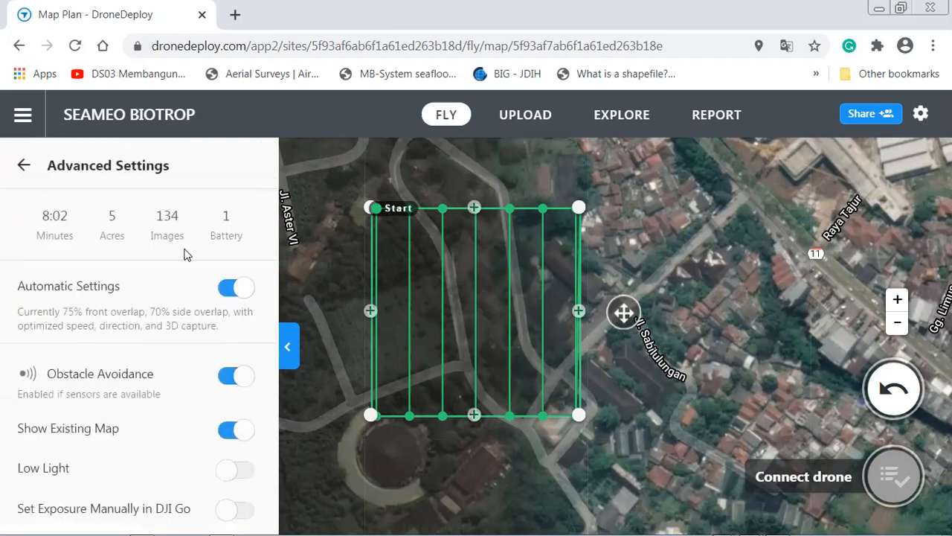
{"action": "scroll", "coordinate": [186, 297], "scroll_direction": "down", "scroll_amount": 2}
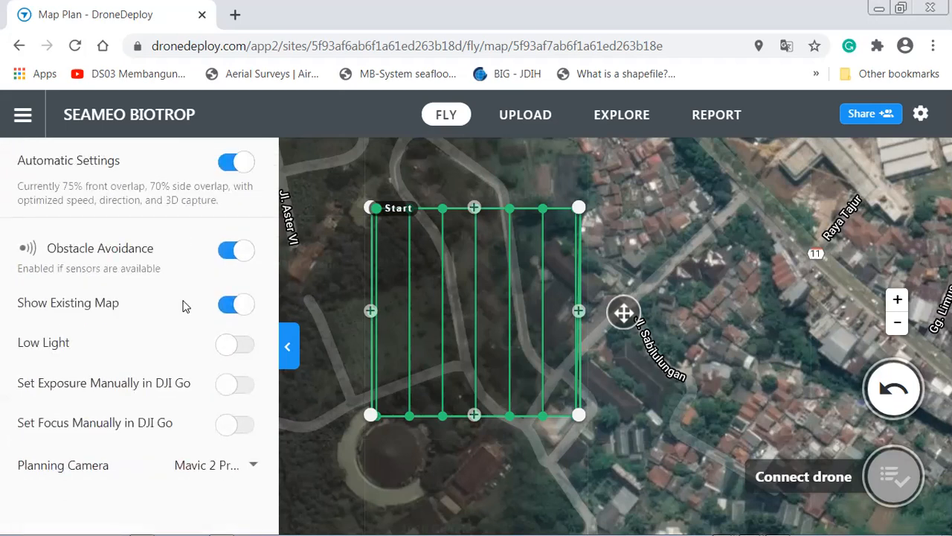
{"action": "scroll", "coordinate": [185, 301], "scroll_direction": "up", "scroll_amount": 2}
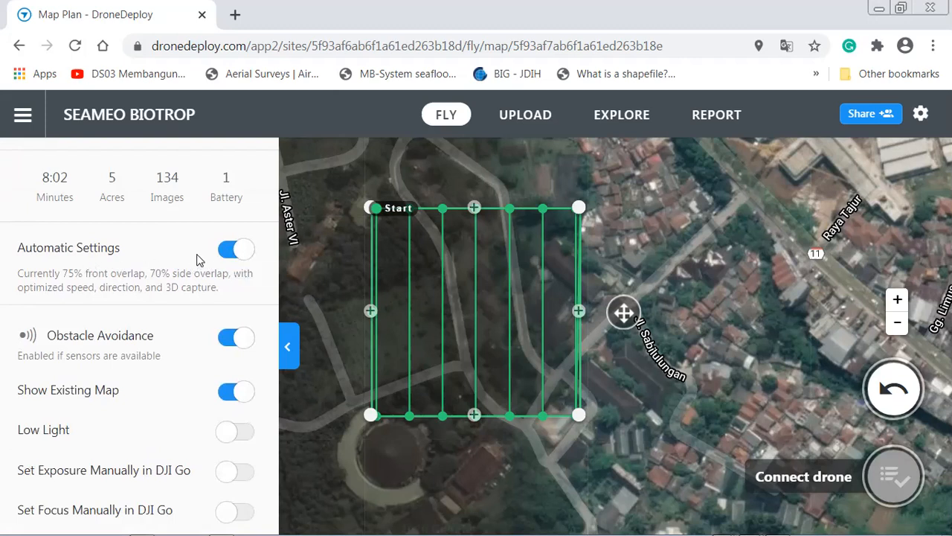
{"action": "left_click", "coordinate": [234, 250]}
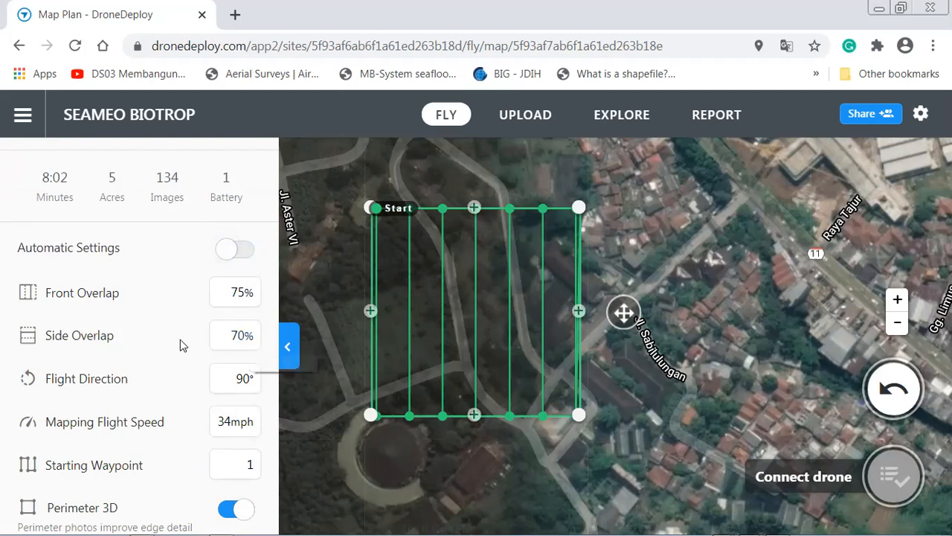
Set the map plan's starting waypoint to 22
{"action": "scroll", "coordinate": [181, 339], "scroll_direction": "down", "scroll_amount": 1}
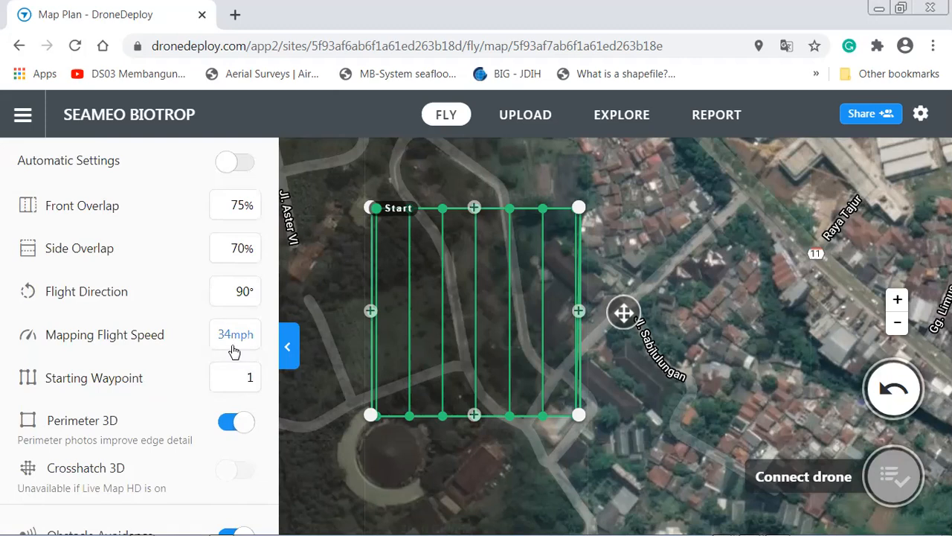
{"action": "scroll", "coordinate": [213, 354], "scroll_direction": "down", "scroll_amount": 1}
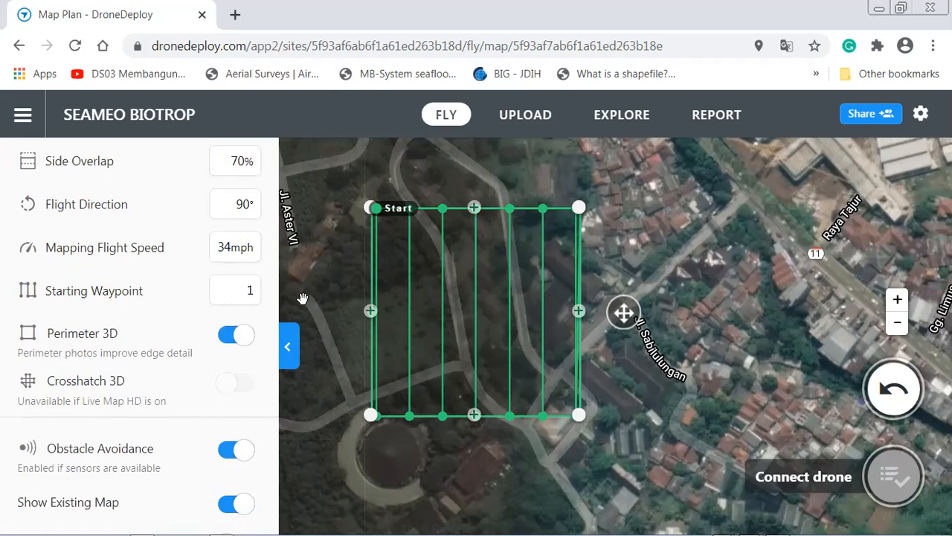
{"action": "left_click", "coordinate": [248, 294]}
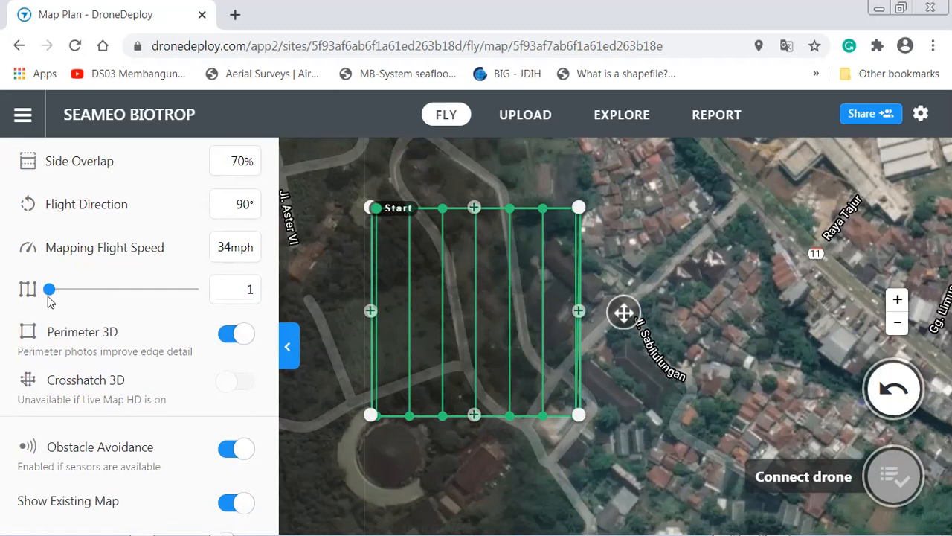
{"action": "left_click_drag", "start_coordinate": [51, 291], "coordinate": [218, 298]}
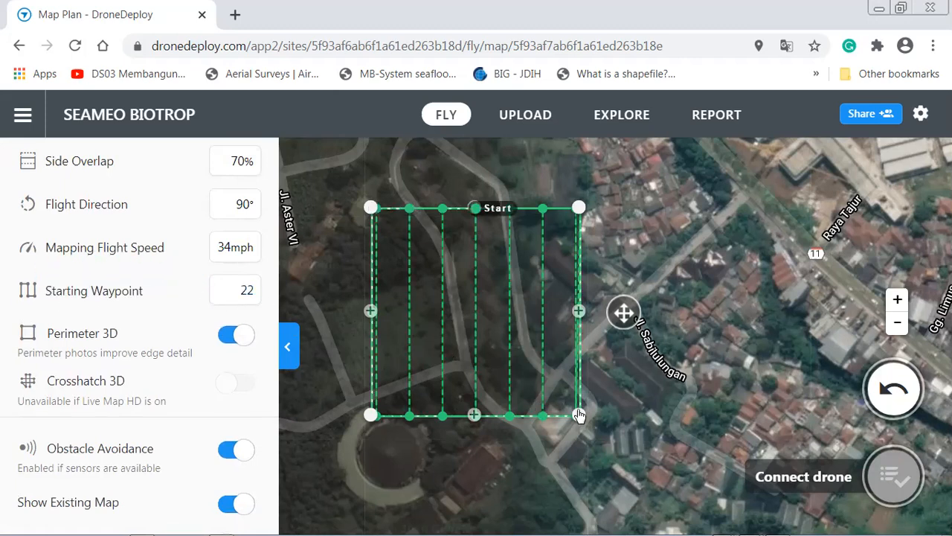
{"action": "left_click", "coordinate": [242, 297]}
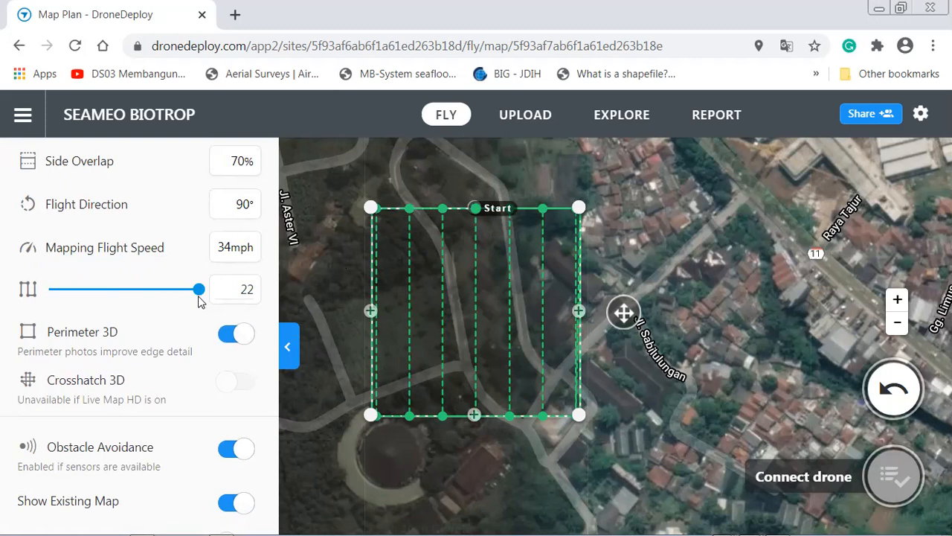
{"action": "left_click", "coordinate": [198, 297]}
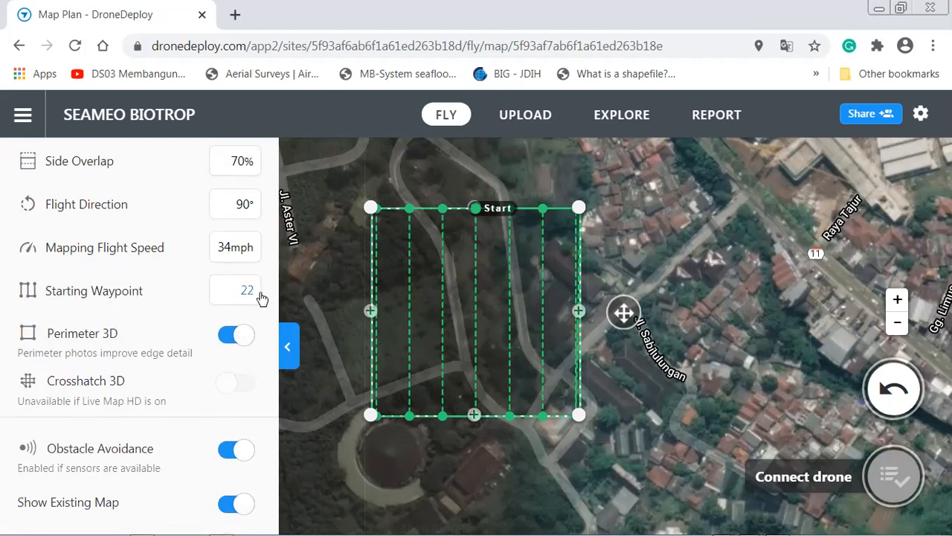
Set the map plan's starting waypoint to 1 and its planning camera to Phantom 4 Pro Camera
{"action": "left_click", "coordinate": [237, 296]}
{"action": "left_click_drag", "start_coordinate": [199, 287], "coordinate": [41, 296]}
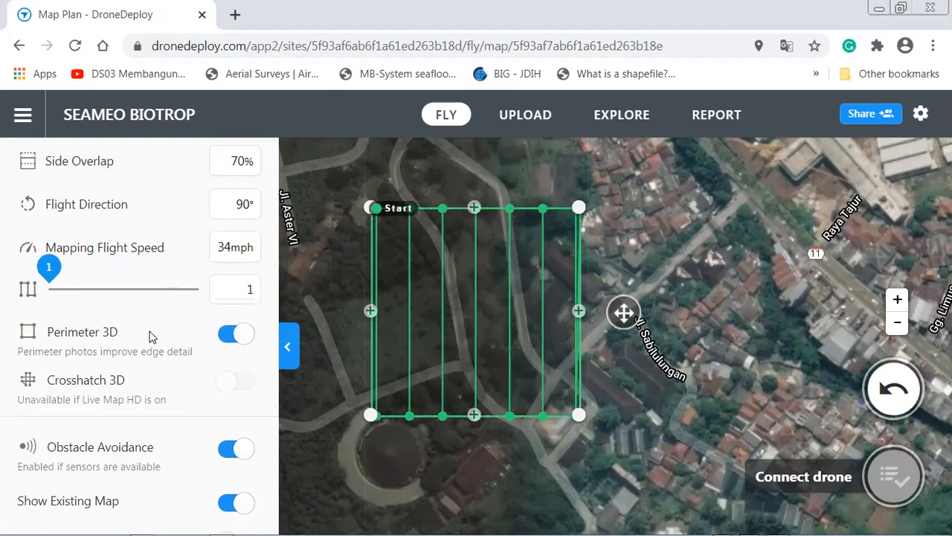
{"action": "scroll", "coordinate": [149, 335], "scroll_direction": "down", "scroll_amount": 3}
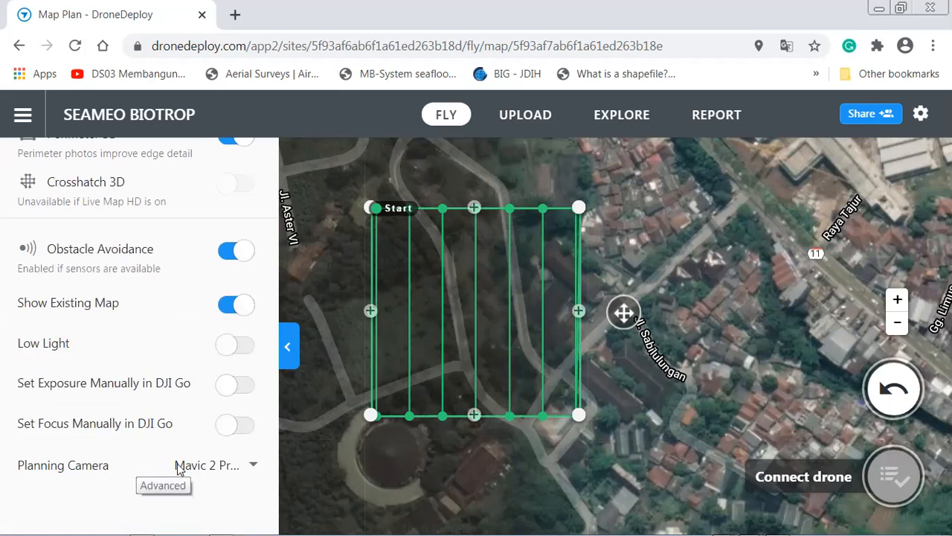
{"action": "left_click", "coordinate": [254, 468]}
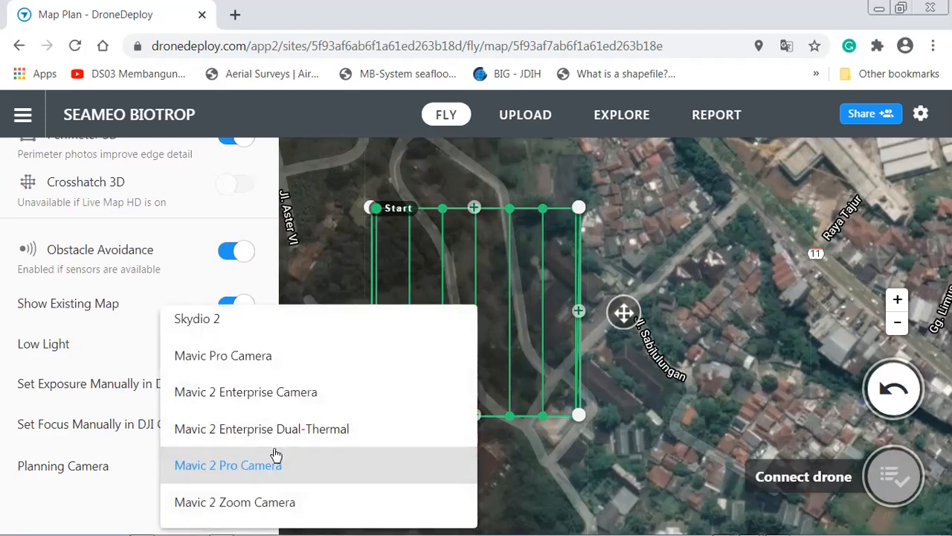
{"action": "scroll", "coordinate": [275, 455], "scroll_direction": "down", "scroll_amount": 3}
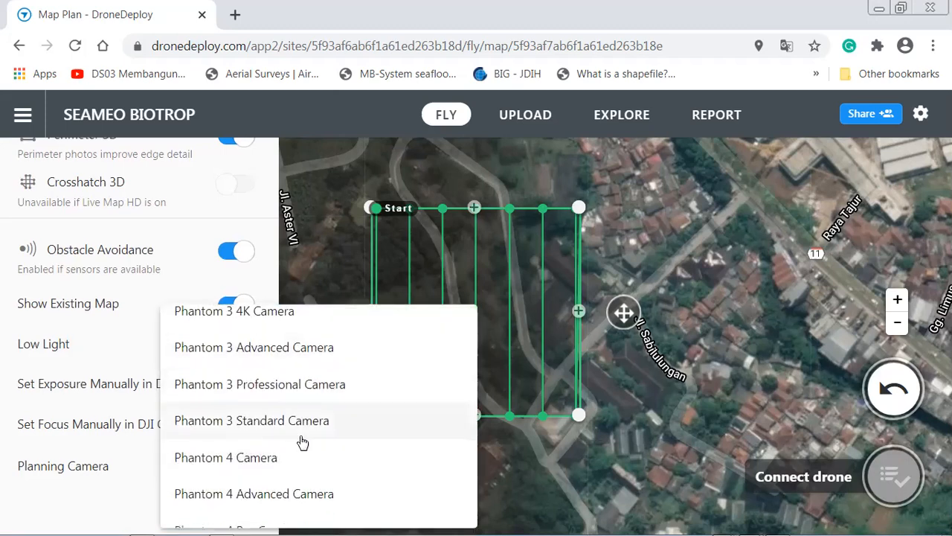
{"action": "scroll", "coordinate": [300, 442], "scroll_direction": "down", "scroll_amount": 2}
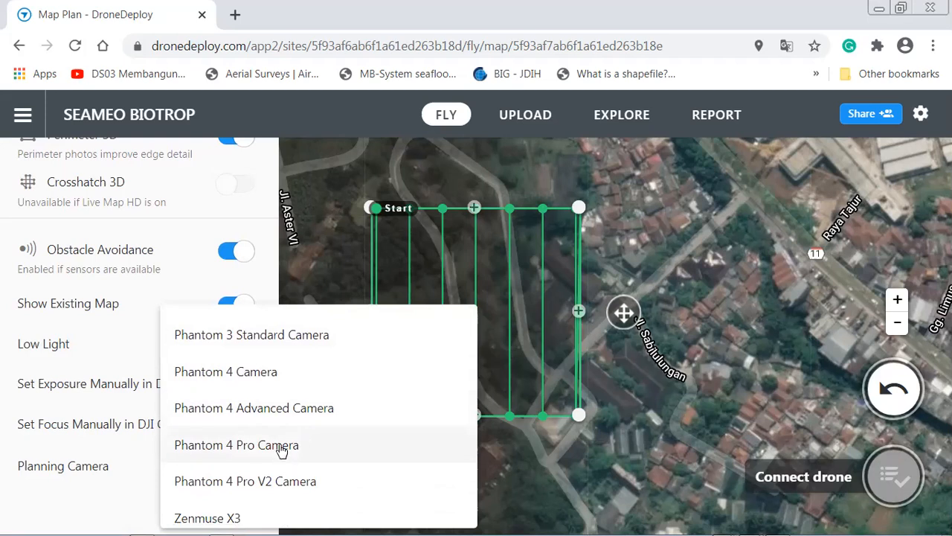
{"action": "left_click", "coordinate": [281, 451]}
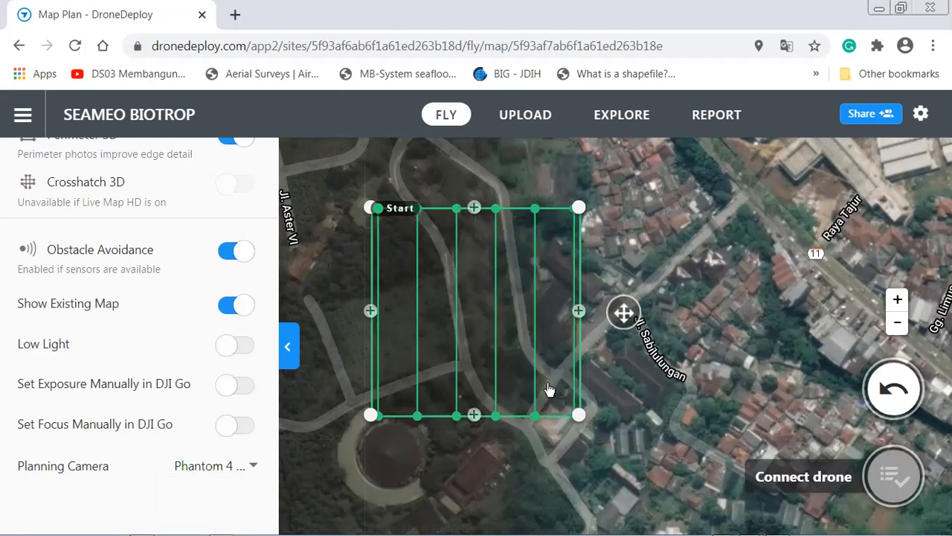
Turn on Automatic Settings for the map plan and return from the advanced settings to the main plan settings
{"action": "scroll", "coordinate": [104, 360], "scroll_direction": "up", "scroll_amount": 4}
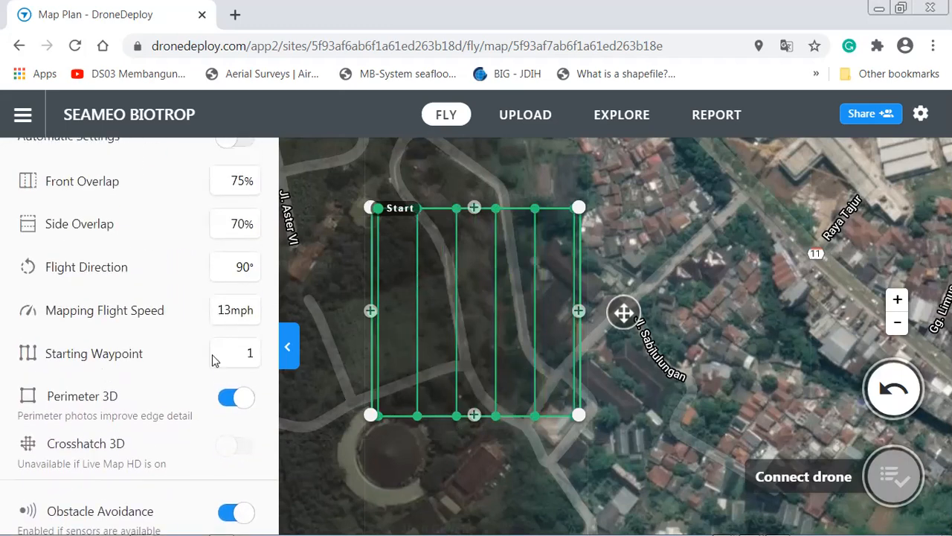
{"action": "scroll", "coordinate": [197, 335], "scroll_direction": "up", "scroll_amount": 2}
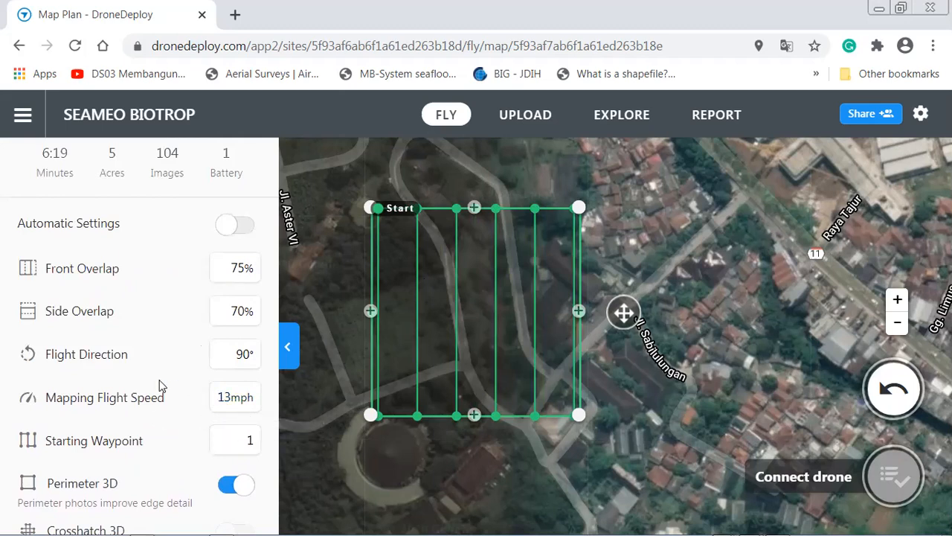
{"action": "scroll", "coordinate": [158, 363], "scroll_direction": "up", "scroll_amount": 1}
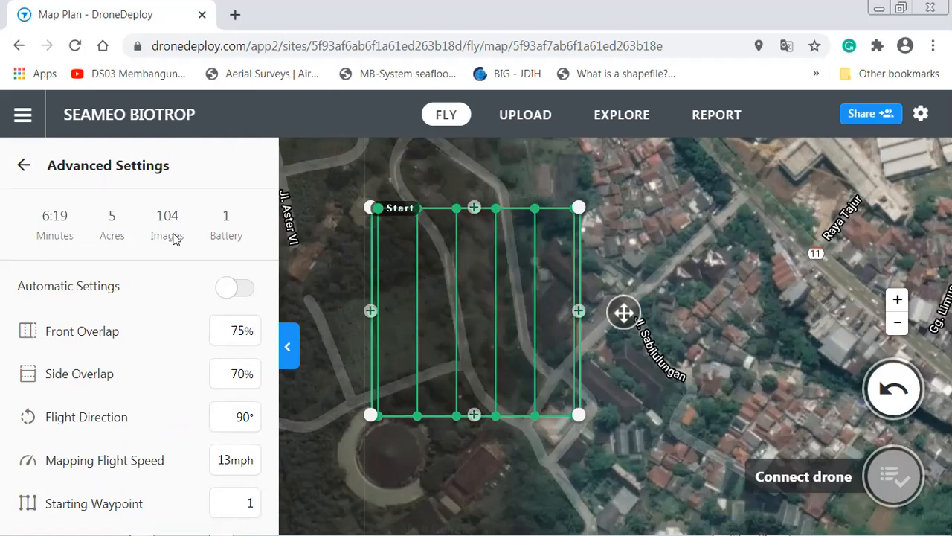
{"action": "scroll", "coordinate": [186, 335], "scroll_direction": "down", "scroll_amount": 3}
{"action": "scroll", "coordinate": [190, 327], "scroll_direction": "up", "scroll_amount": 3}
{"action": "left_click", "coordinate": [227, 287]}
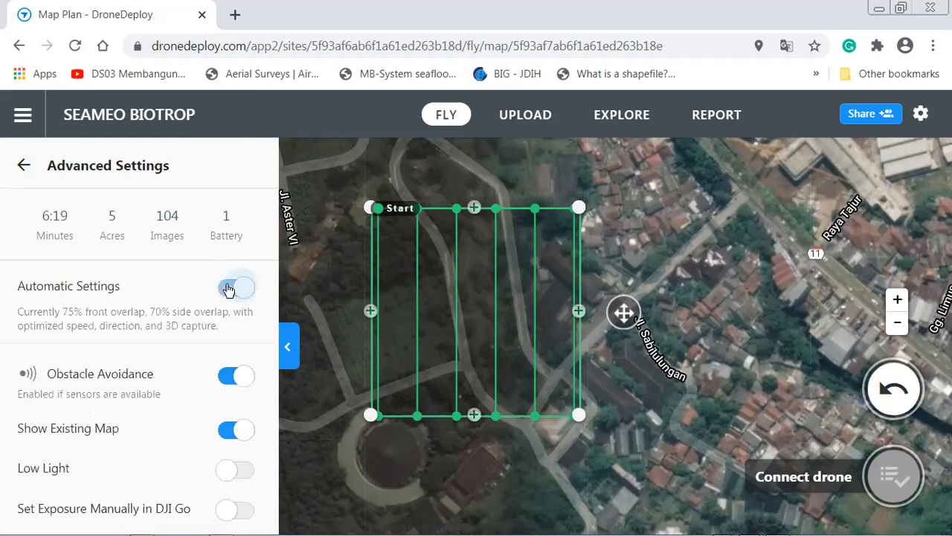
{"action": "scroll", "coordinate": [148, 381], "scroll_direction": "down", "scroll_amount": 2}
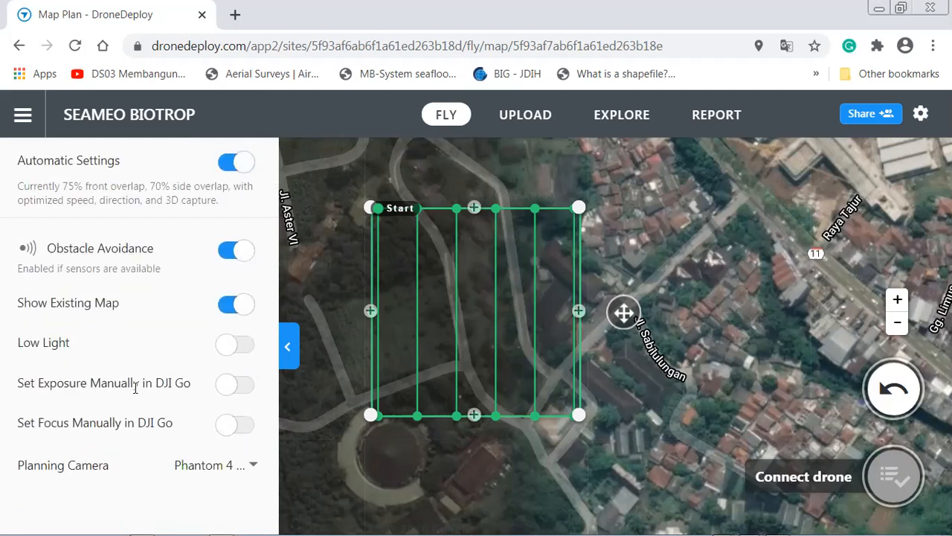
{"action": "scroll", "coordinate": [163, 309], "scroll_direction": "up", "scroll_amount": 2}
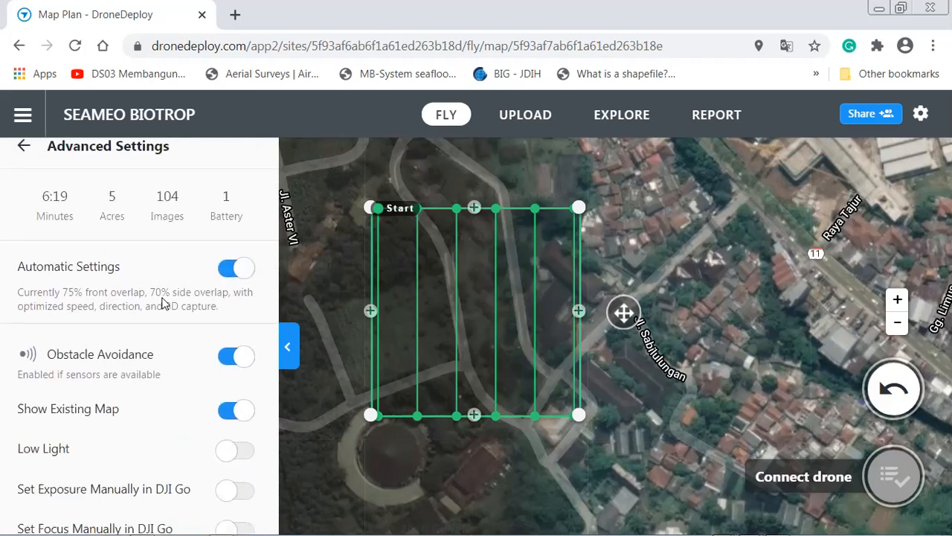
{"action": "left_click", "coordinate": [24, 171]}
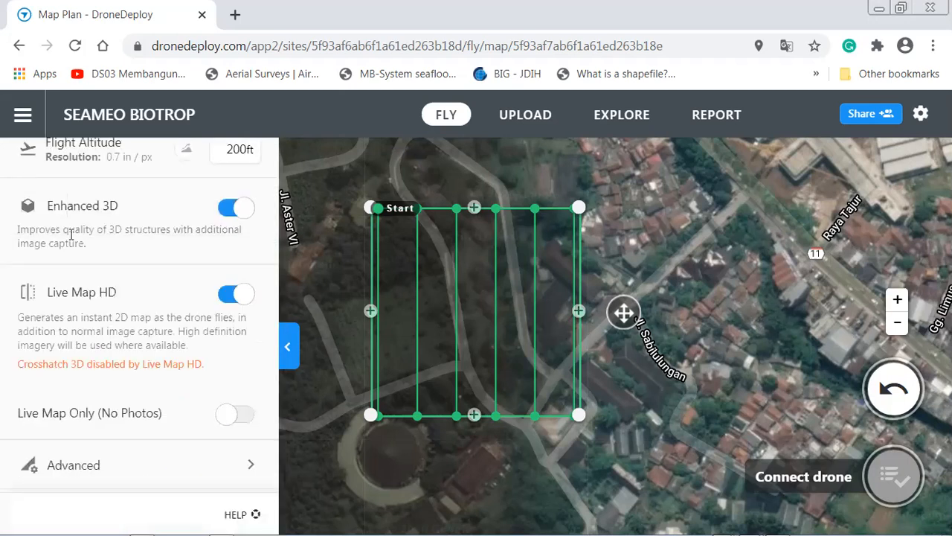
Test the map plan with the drone simulator, going through the preflight checklist to start the simulated flight
{"action": "scroll", "coordinate": [116, 283], "scroll_direction": "up", "scroll_amount": 2}
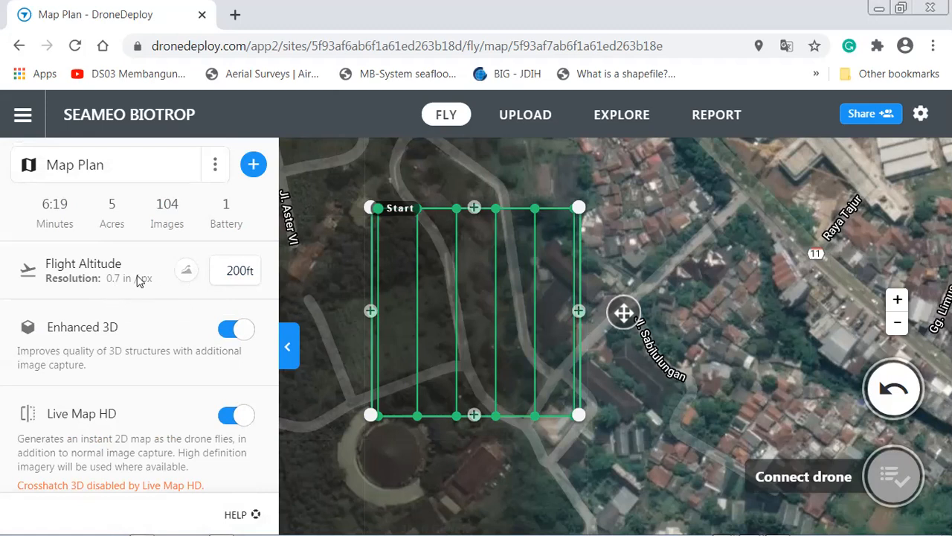
{"action": "scroll", "coordinate": [138, 276], "scroll_direction": "down", "scroll_amount": 3}
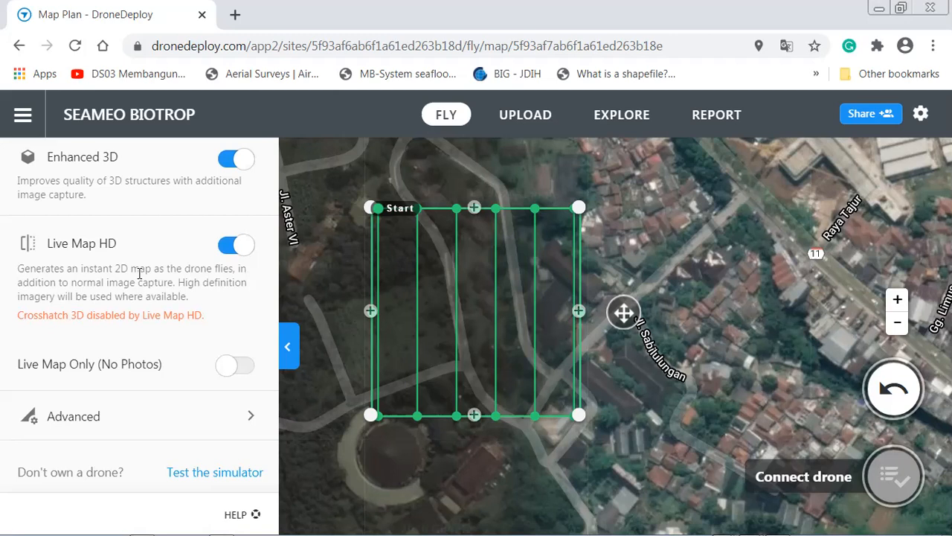
{"action": "left_click", "coordinate": [212, 476]}
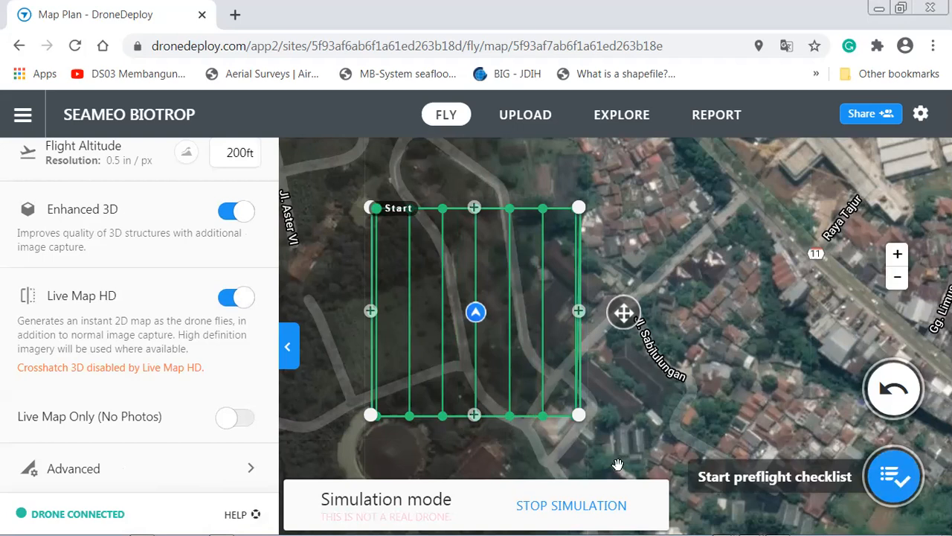
{"action": "left_click", "coordinate": [901, 480]}
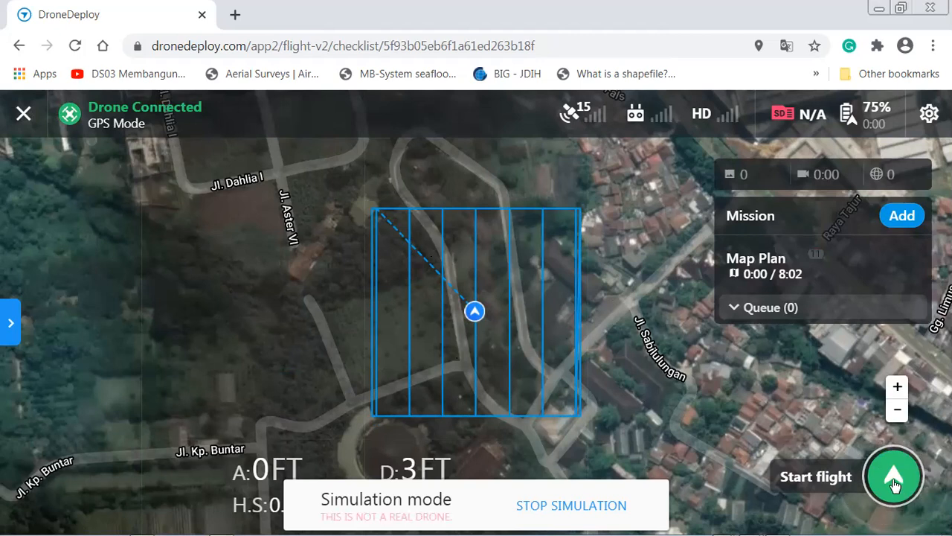
{"action": "left_click", "coordinate": [892, 480]}
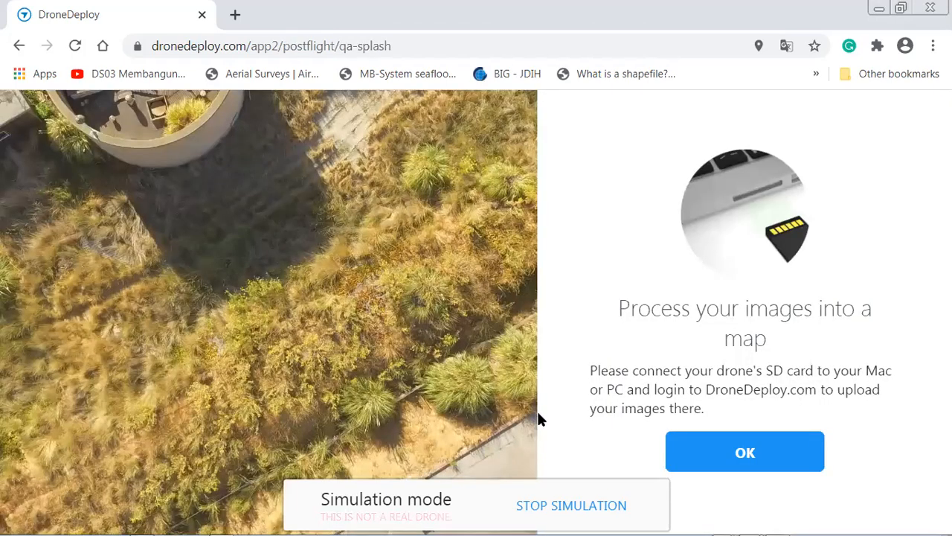
Stop the simulation and close the post-flight page about processing images into a map
{"action": "left_click", "coordinate": [556, 507]}
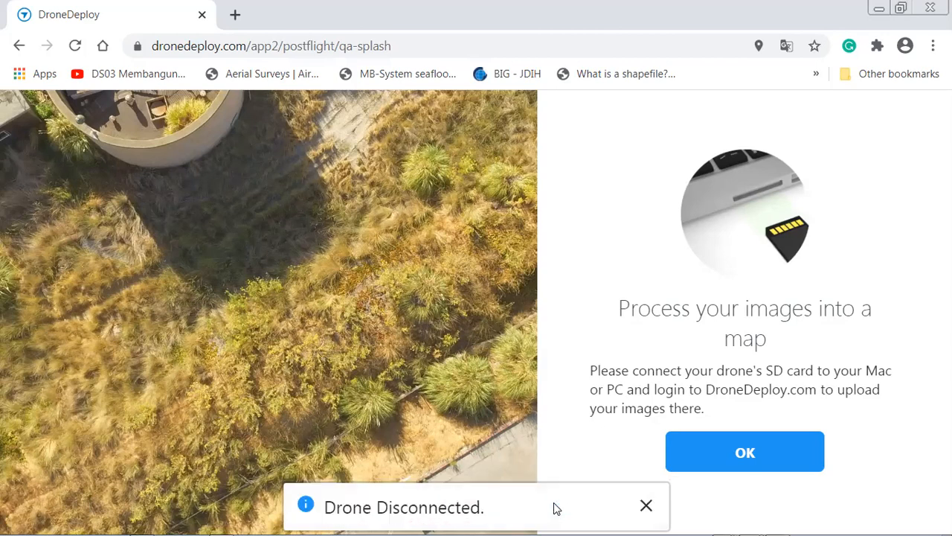
{"action": "left_click", "coordinate": [647, 507]}
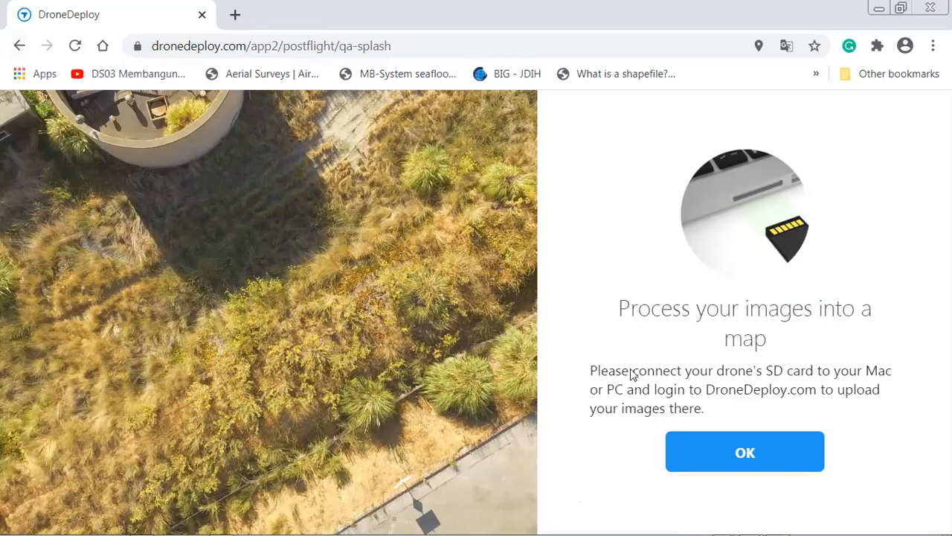
{"action": "left_click", "coordinate": [740, 455]}
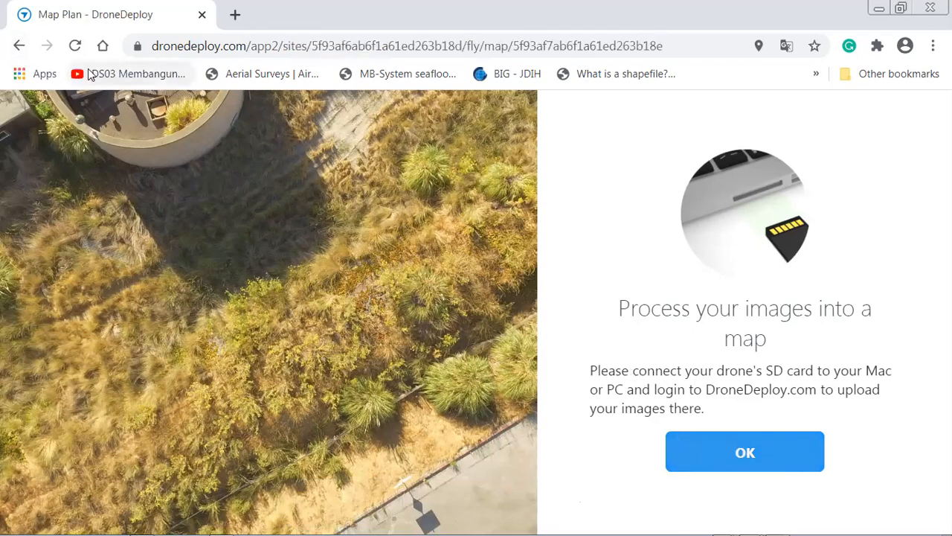